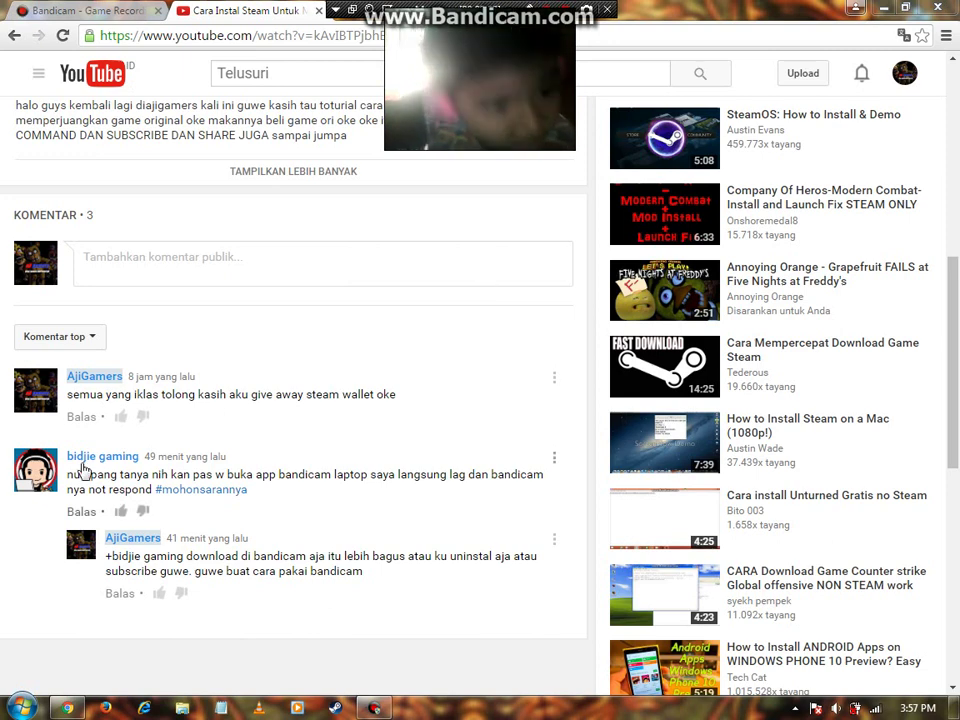
Close the YouTube video page and view the download page on the Bandicam website before closing the browser.
click(84, 470)
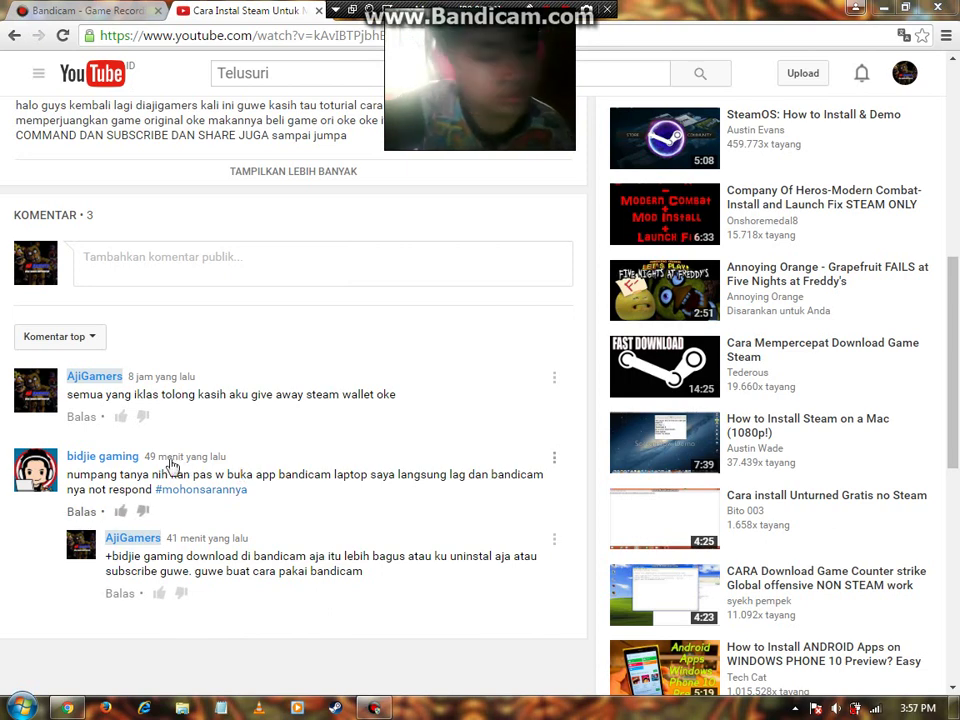
click(172, 460)
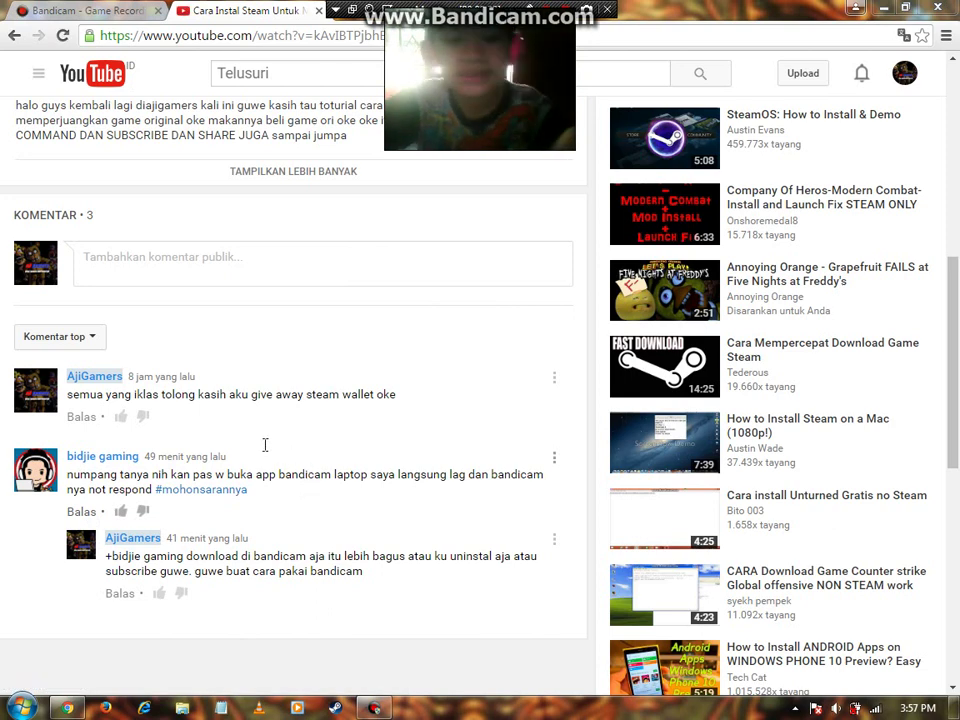
click(318, 11)
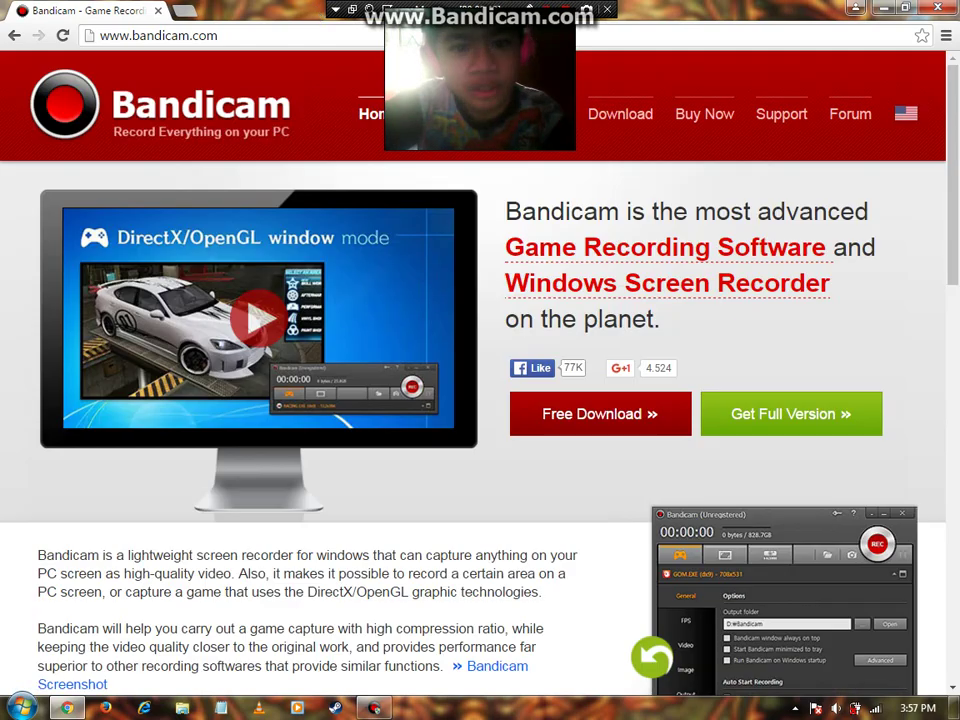
click(598, 118)
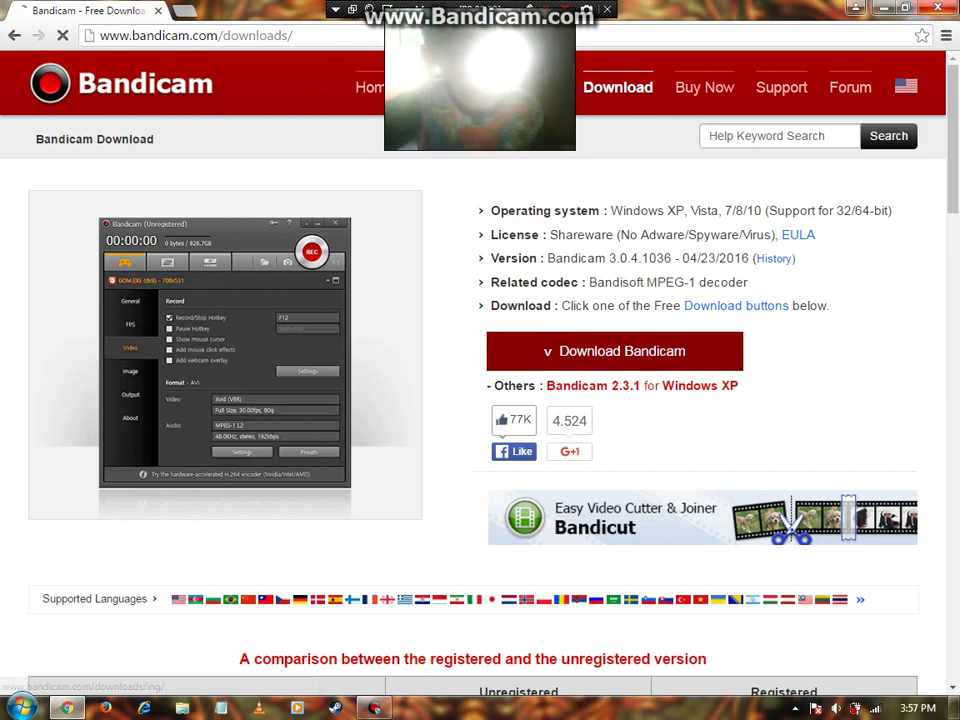
click(955, 14)
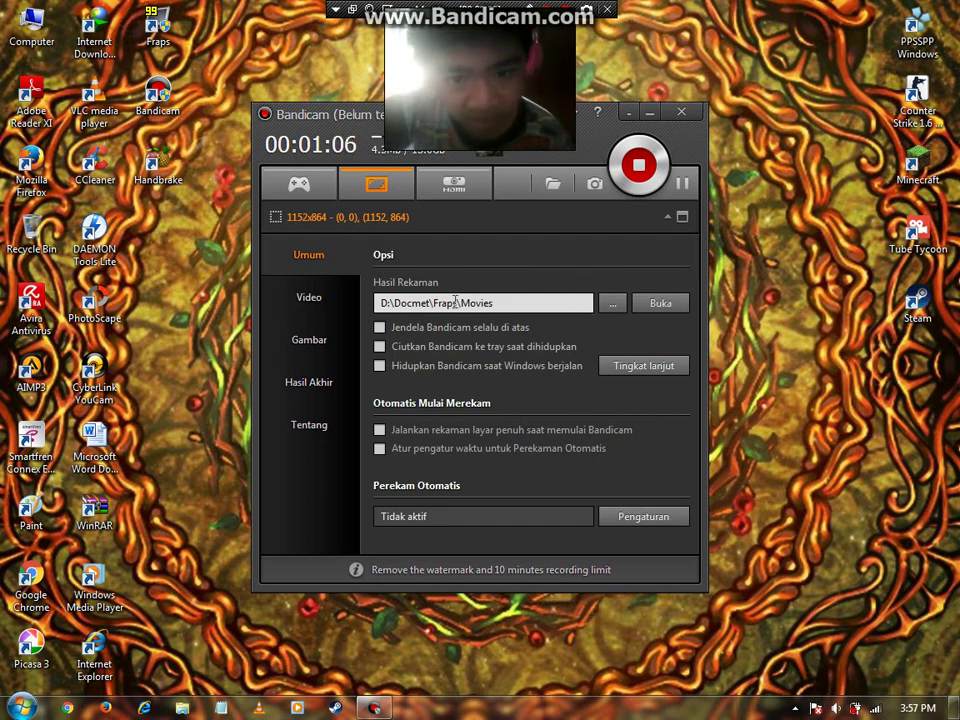
In Bandicam's video recording settings, choose Microphone (Realtek High Definition Audio) as the primary sound device.
click(310, 305)
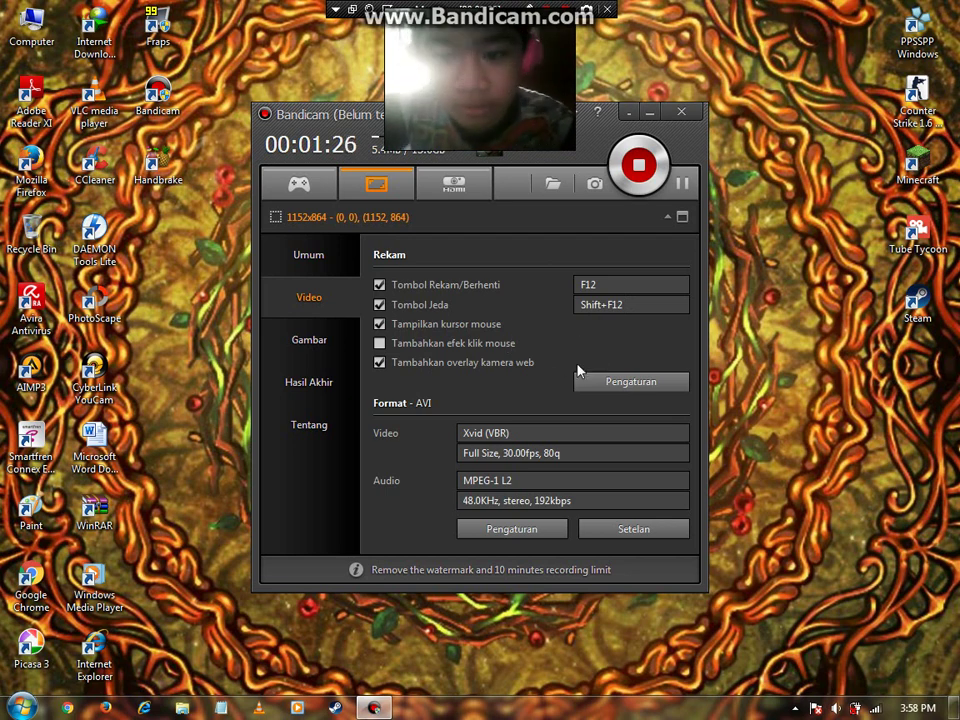
click(599, 380)
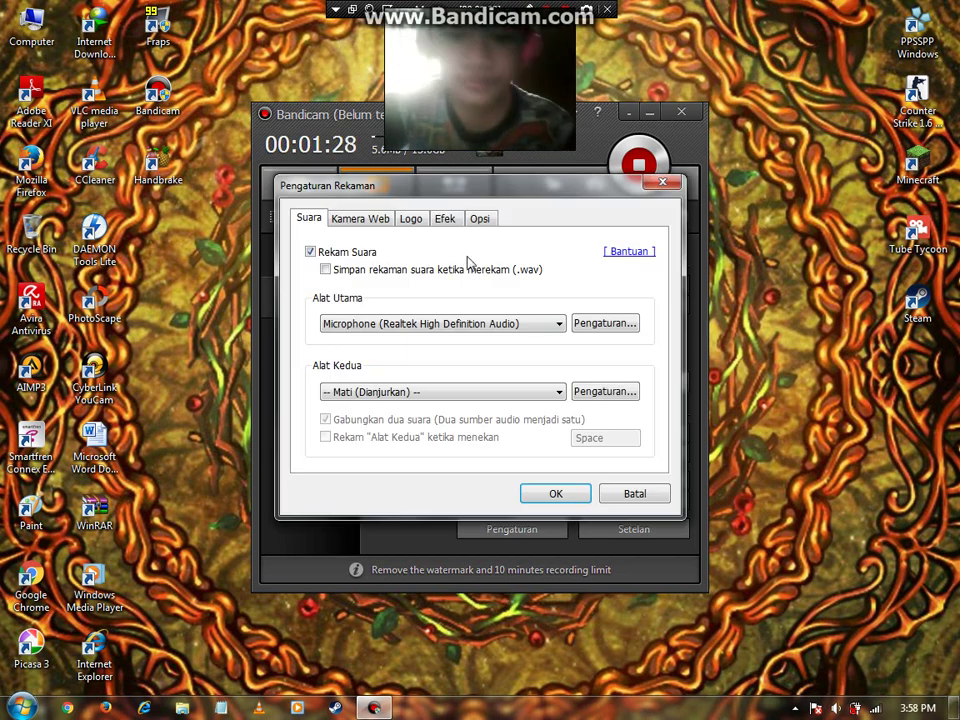
click(432, 323)
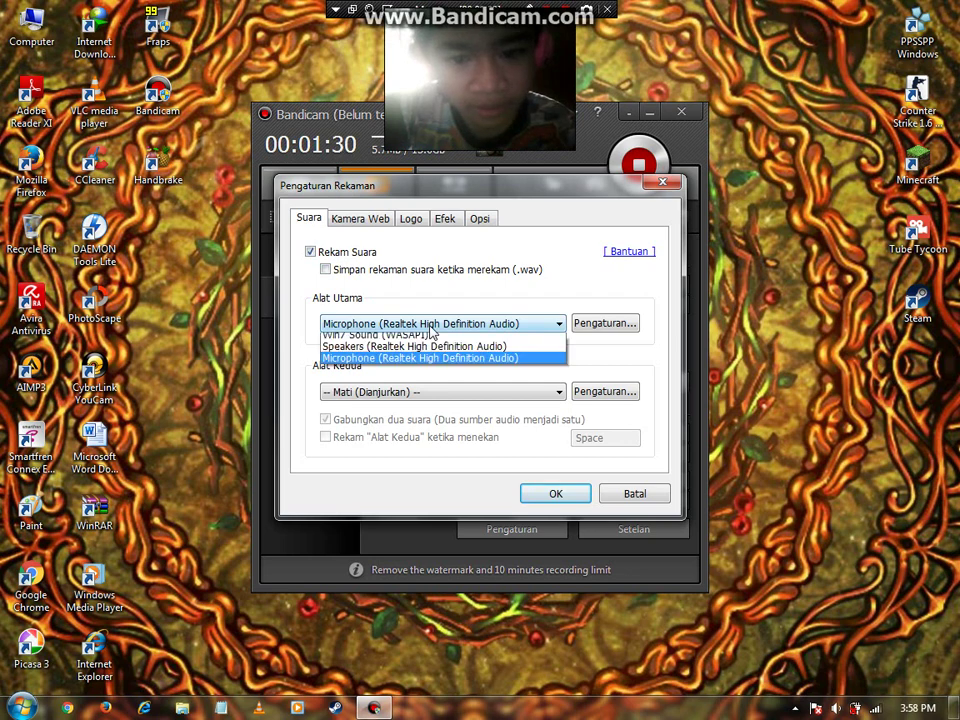
click(400, 366)
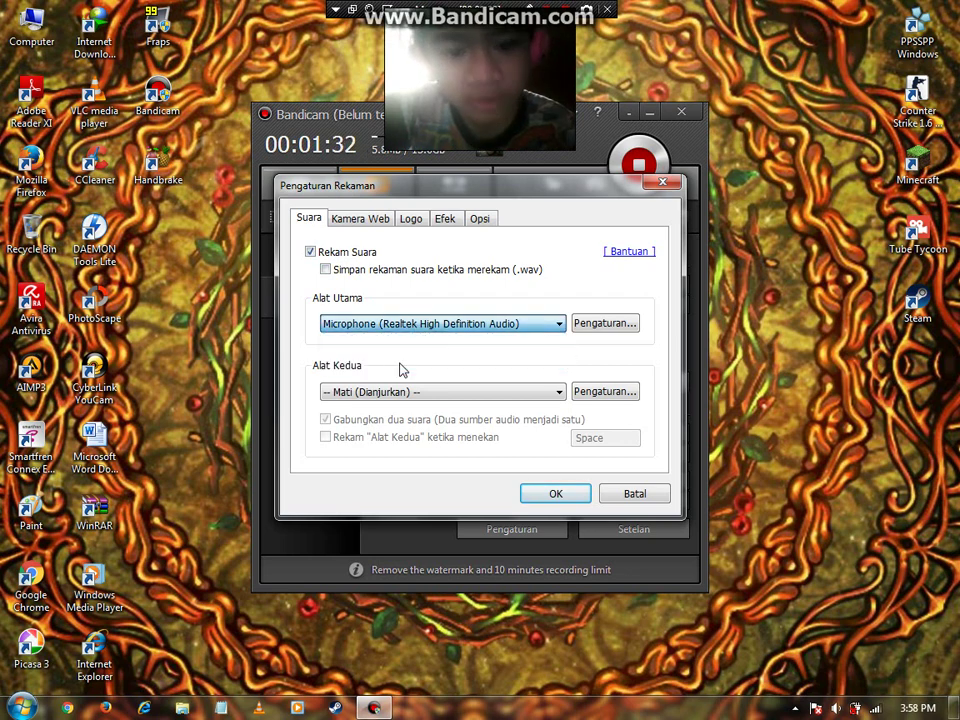
Try several corner positions for the webcam overlay and set it to the top centre of the video.
click(352, 226)
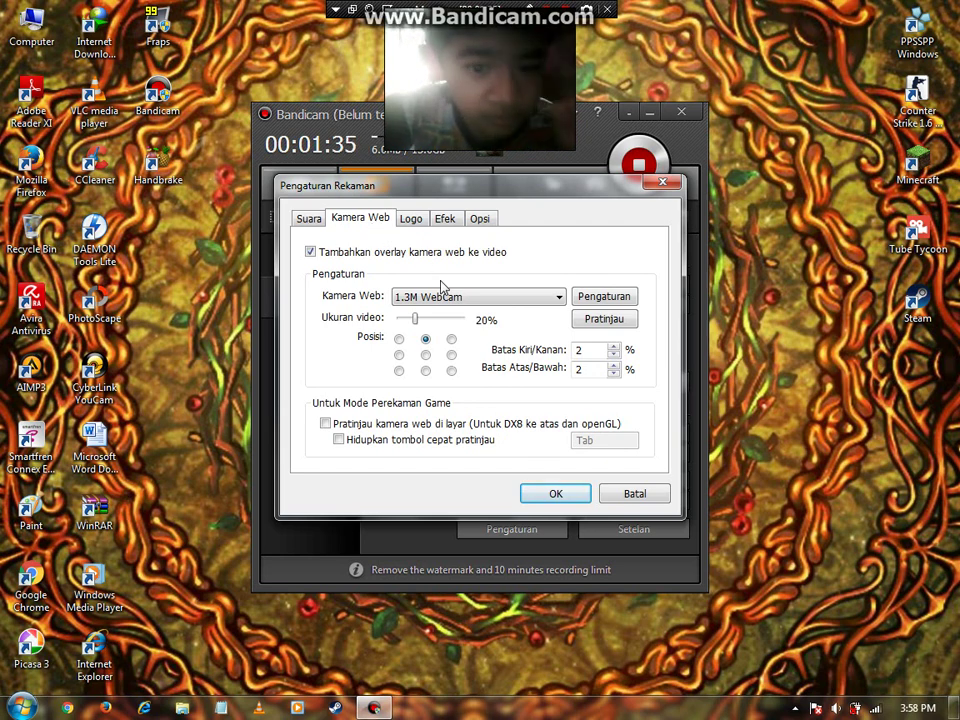
click(399, 340)
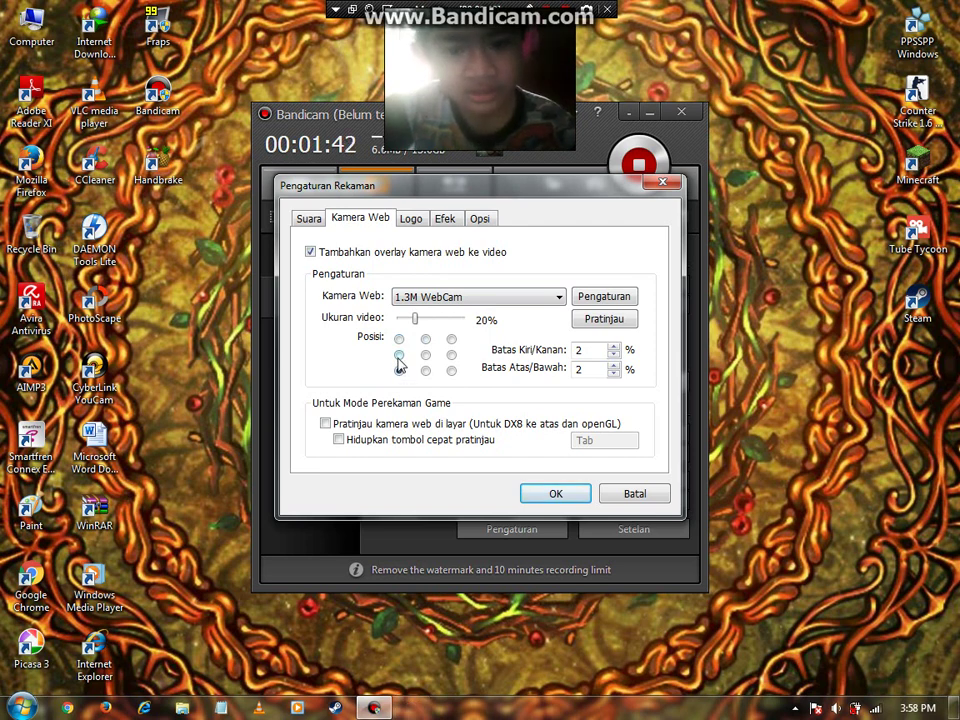
click(451, 372)
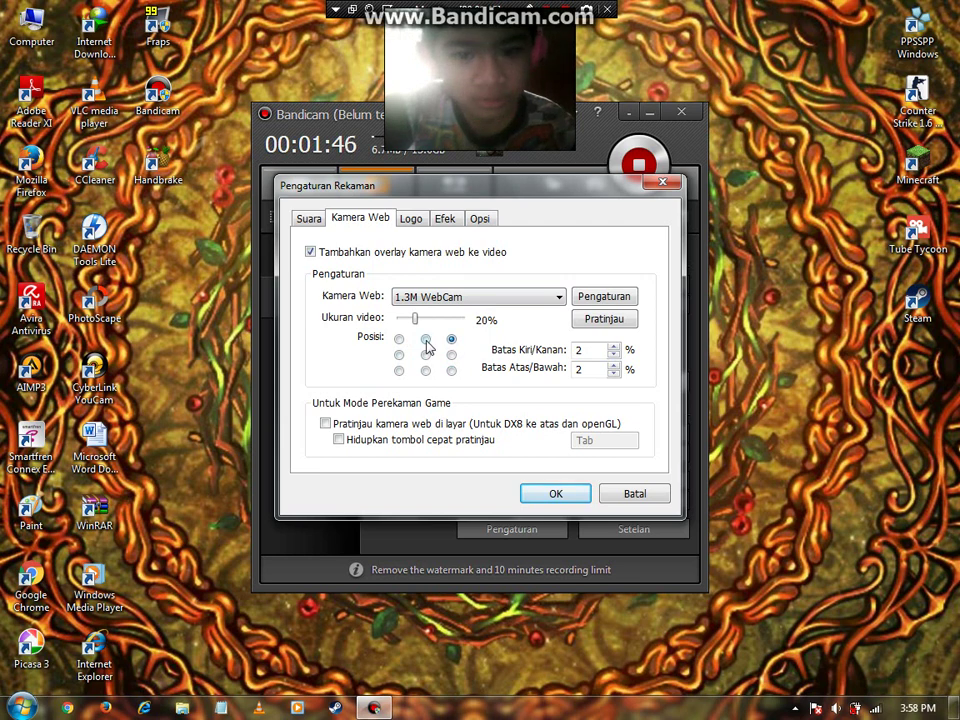
click(426, 341)
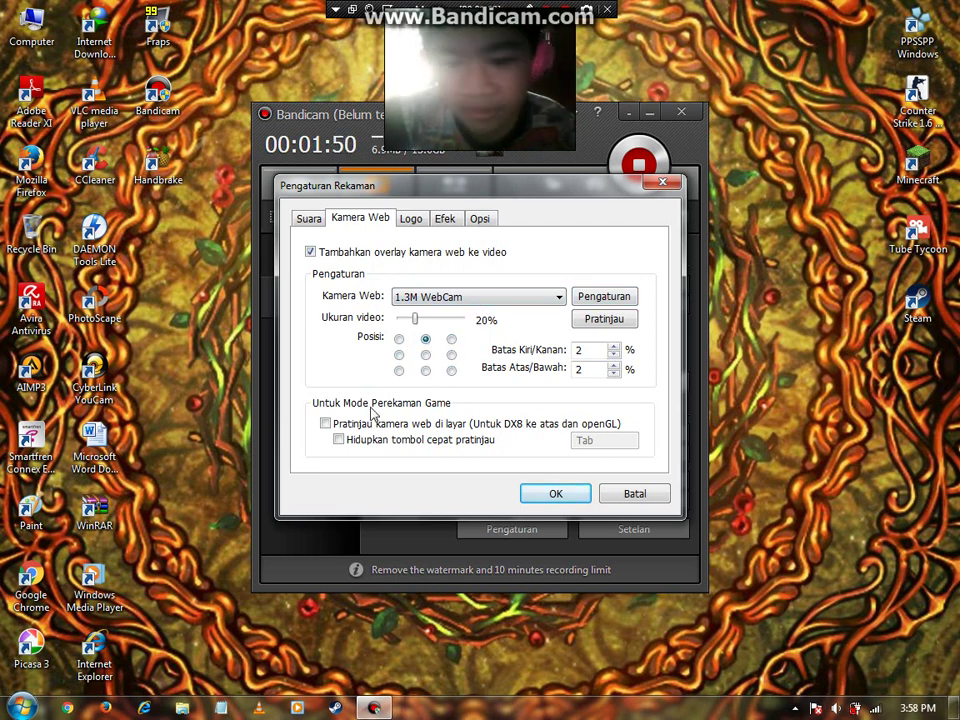
Look through the logo, mouse effects and other option pages of the recording settings.
click(412, 220)
click(458, 222)
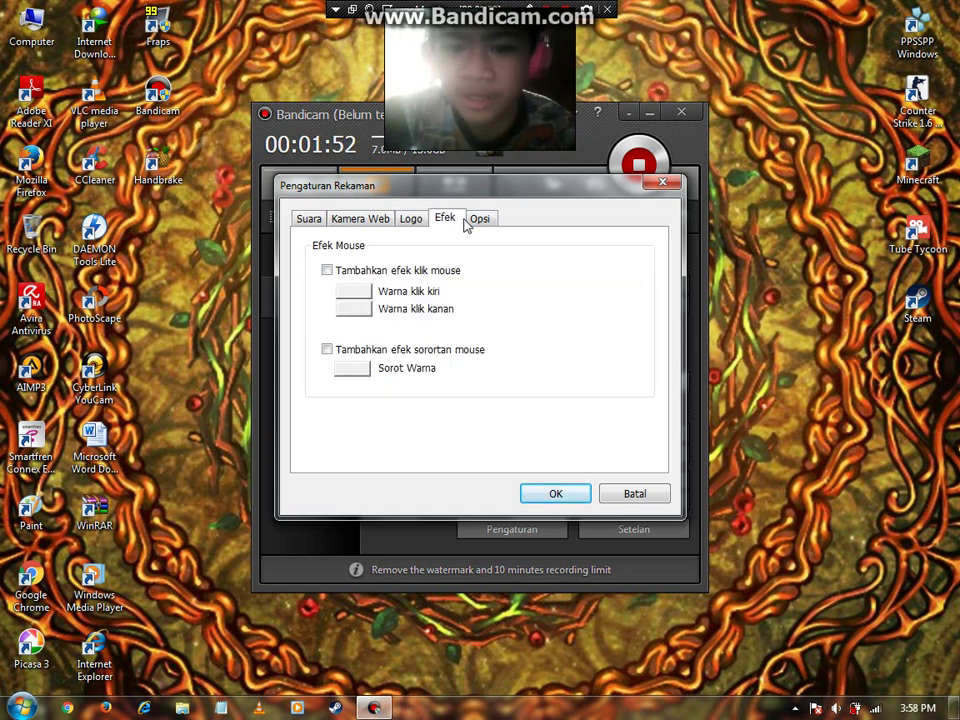
click(468, 222)
click(370, 222)
Review the primary microphone in the Windows sound settings and its speech configuration, and accept the recording settings.
click(308, 222)
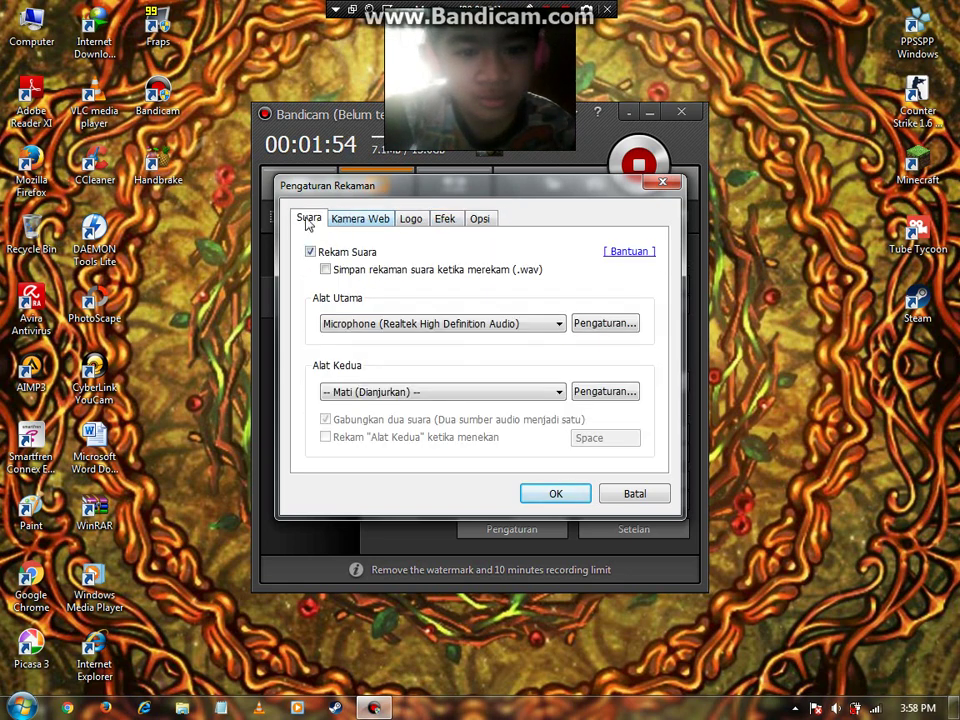
click(588, 325)
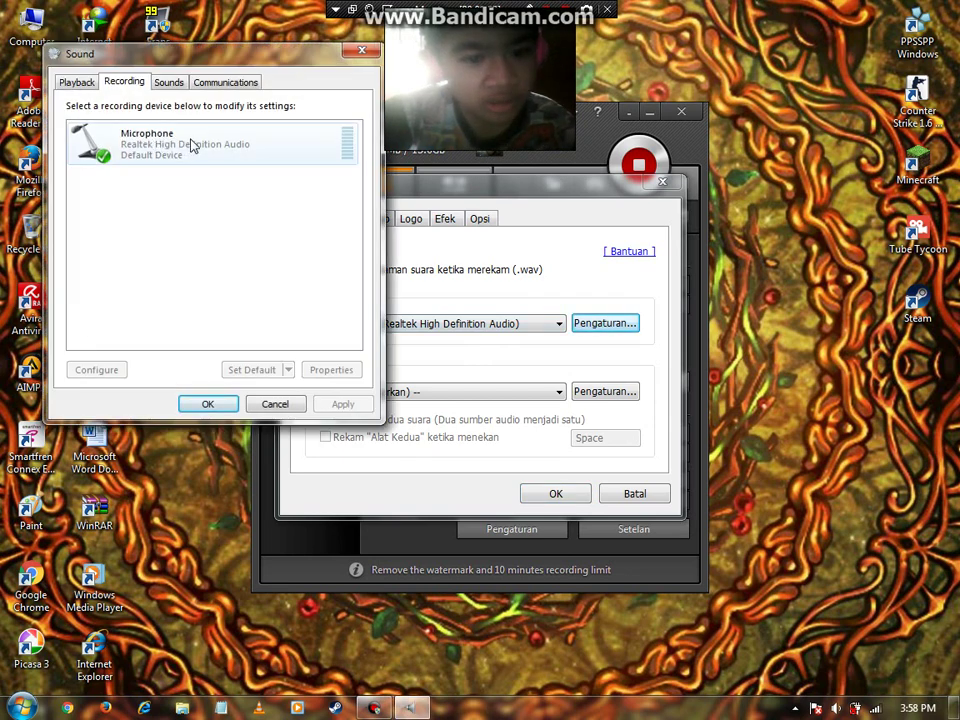
click(193, 146)
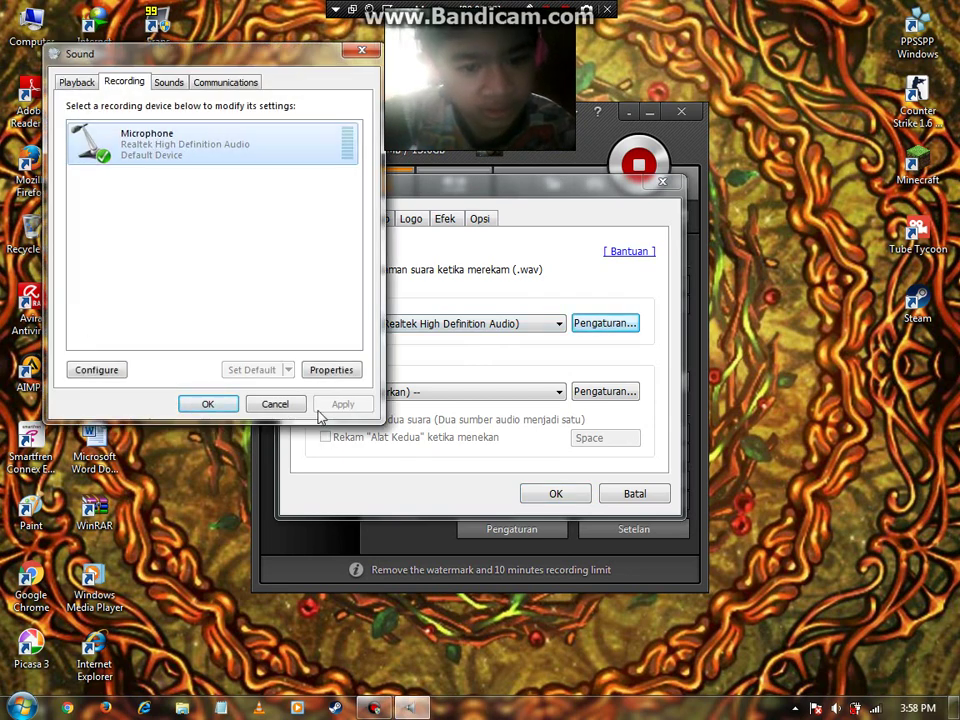
click(96, 370)
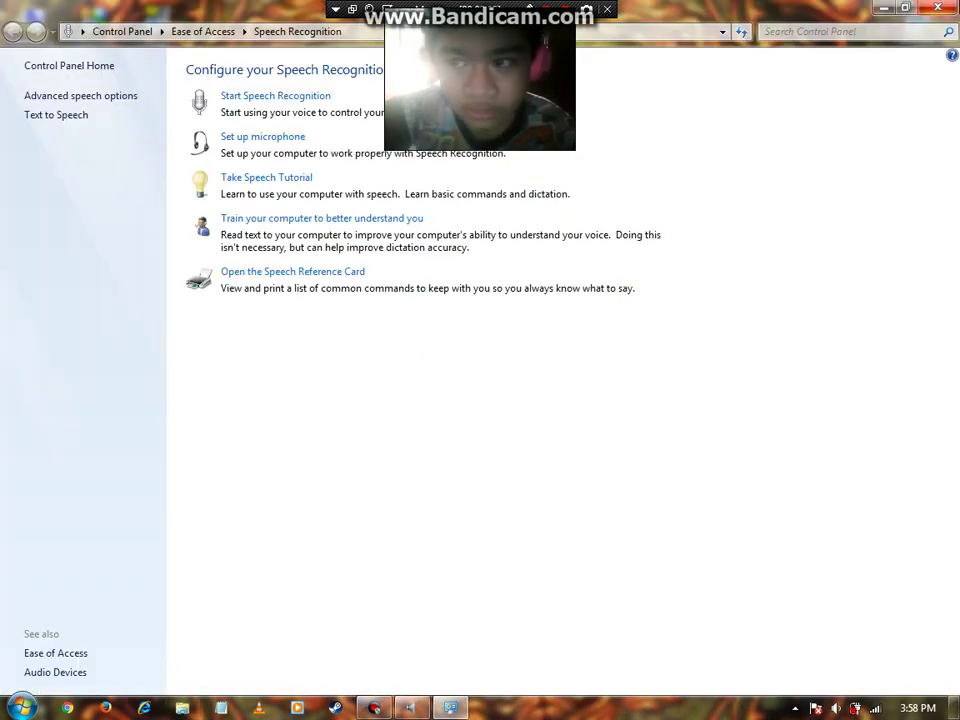
click(937, 8)
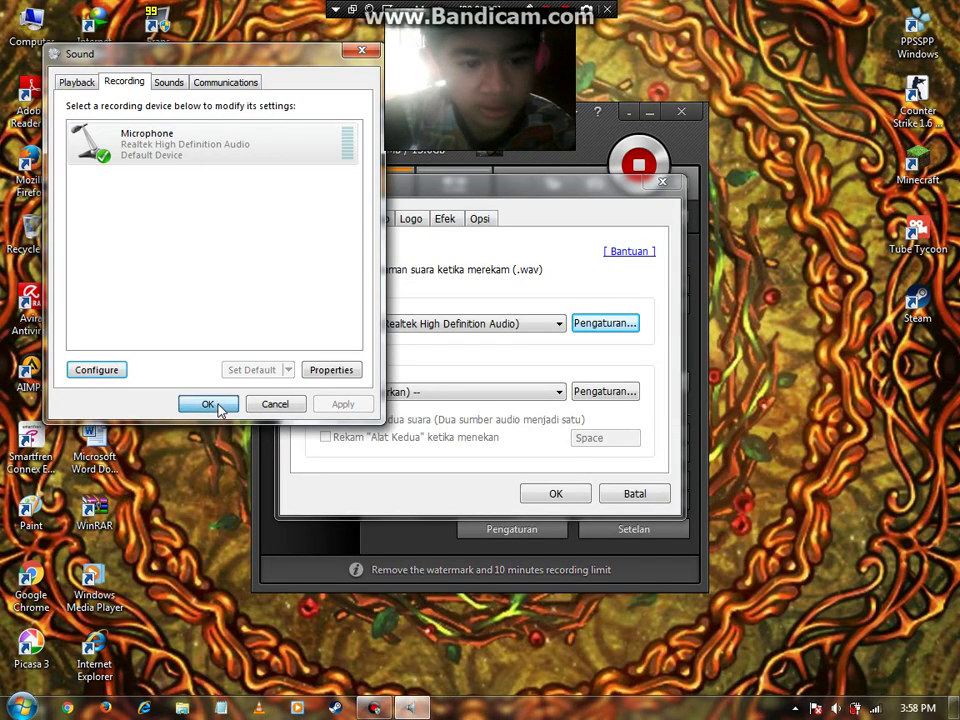
click(207, 403)
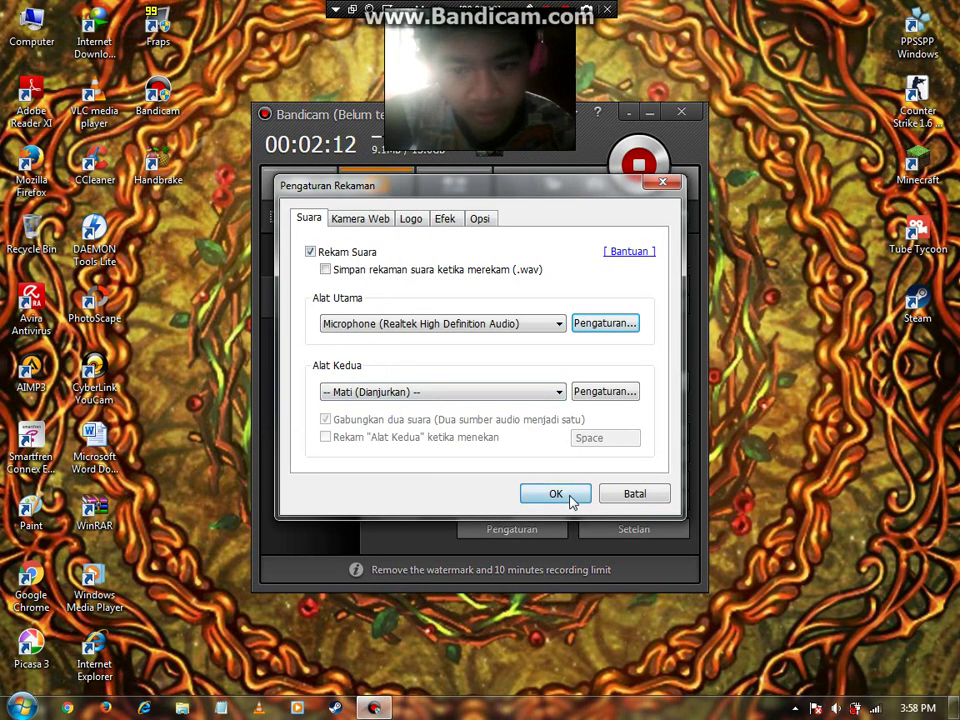
click(572, 500)
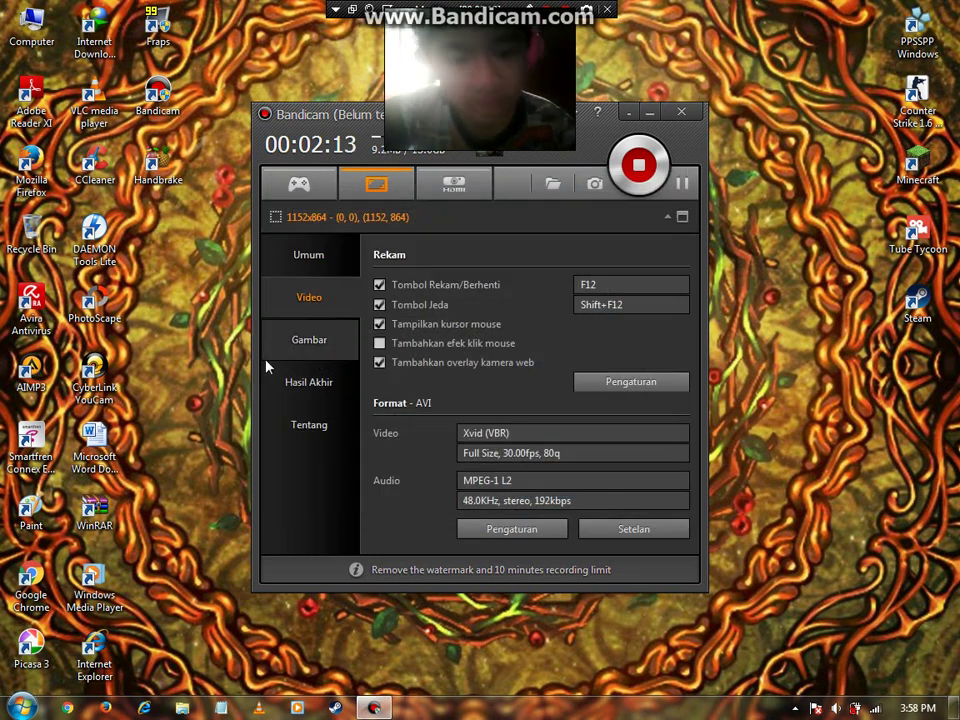
Review the image capture settings, the recorded video list and the registration dialog, and return to the general settings.
click(268, 358)
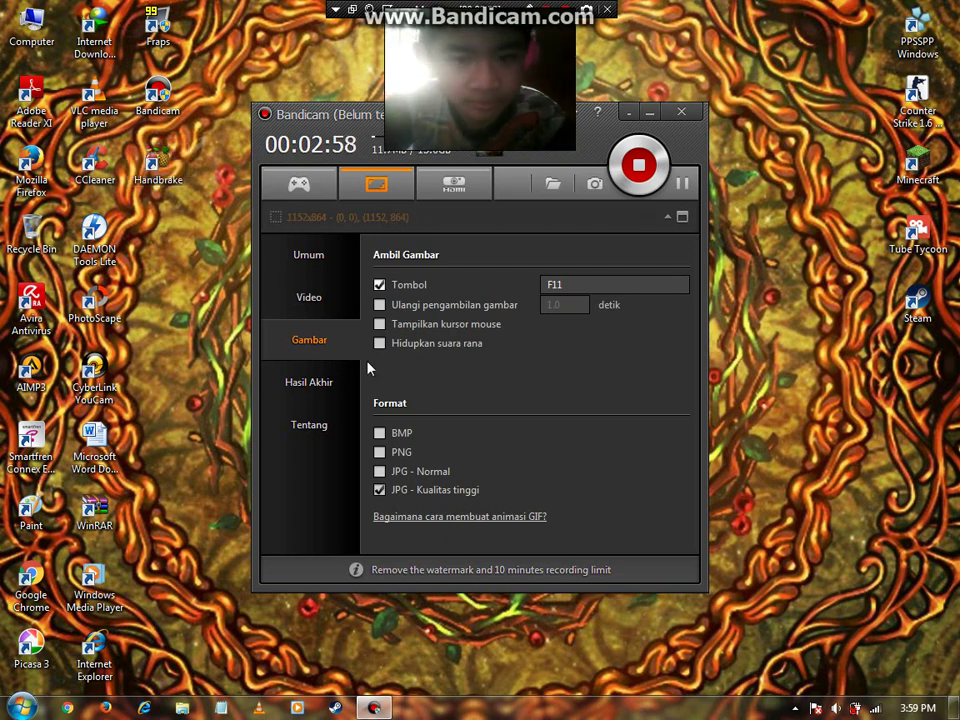
click(342, 392)
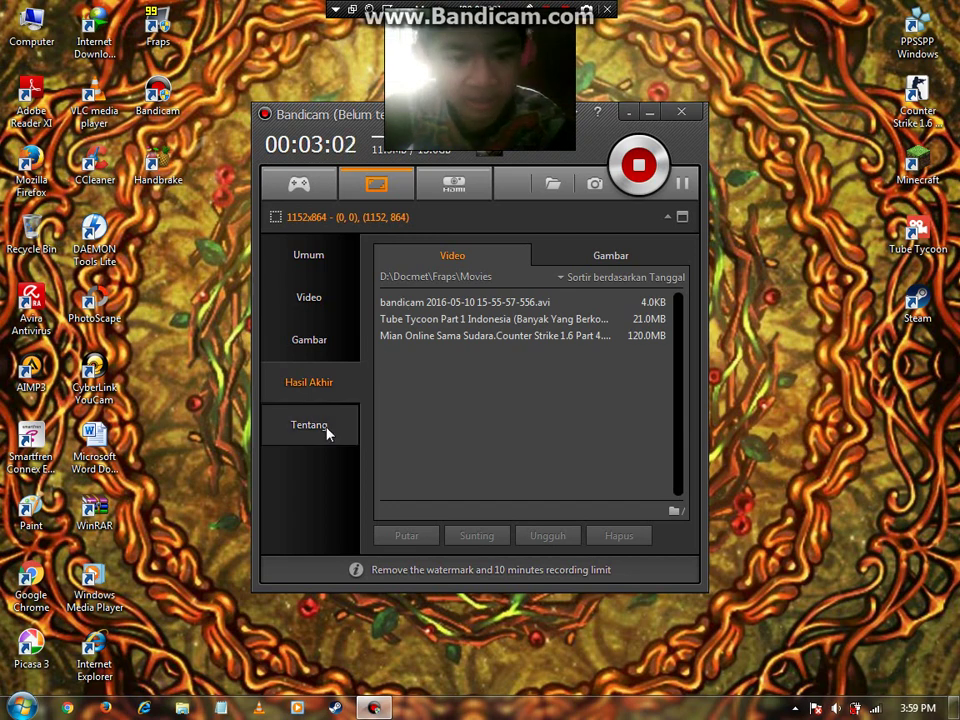
click(328, 432)
click(447, 436)
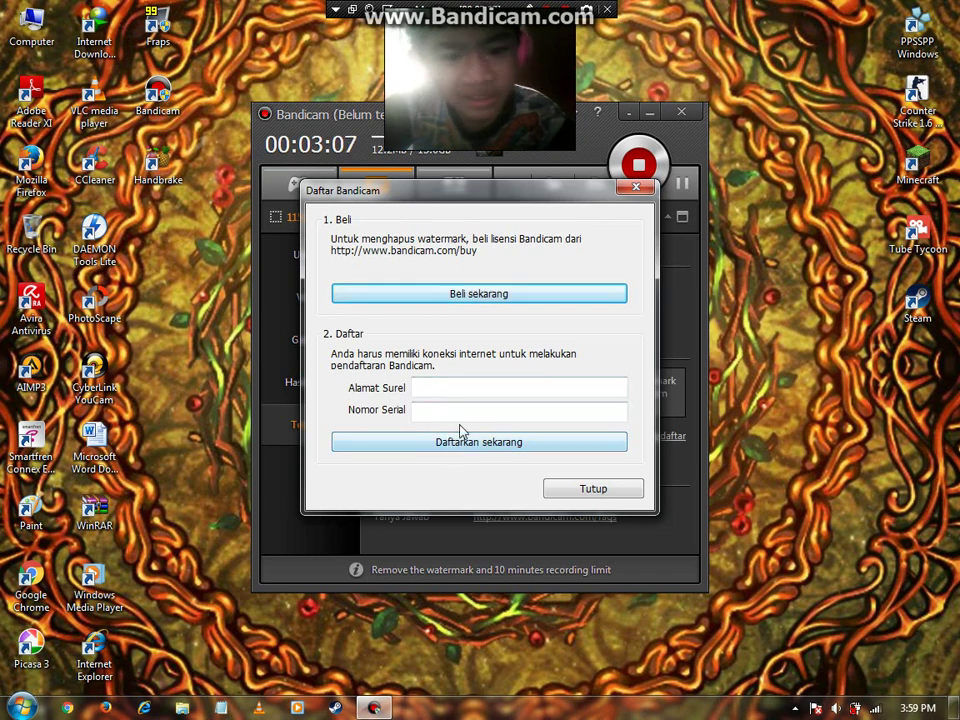
click(634, 189)
click(330, 266)
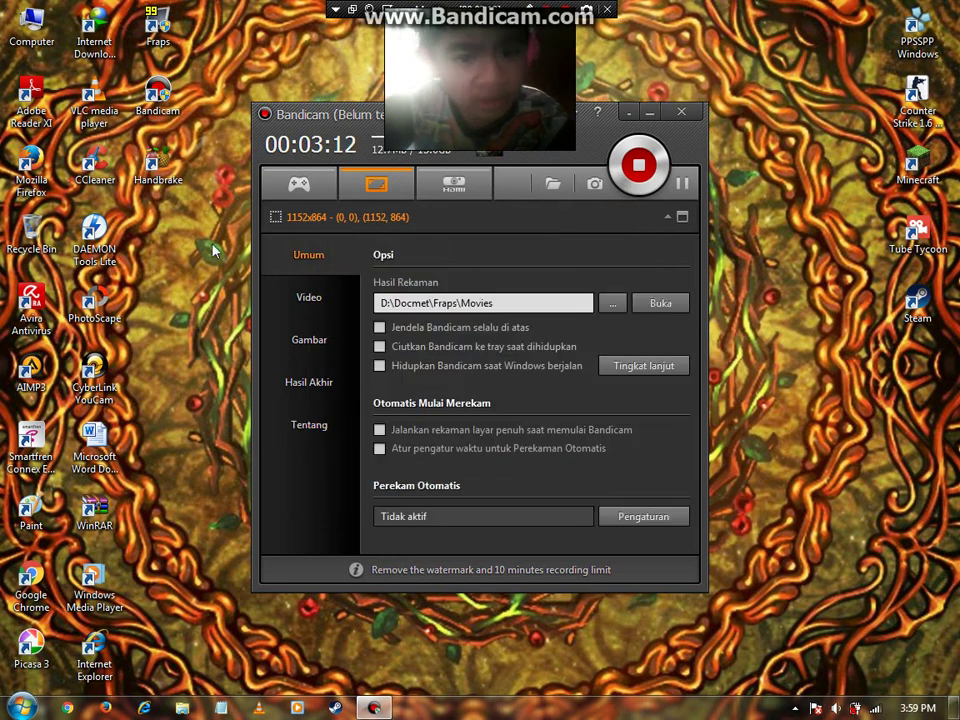
Examine the list of installed programs in the Windows Control Panel and close it.
key(super)
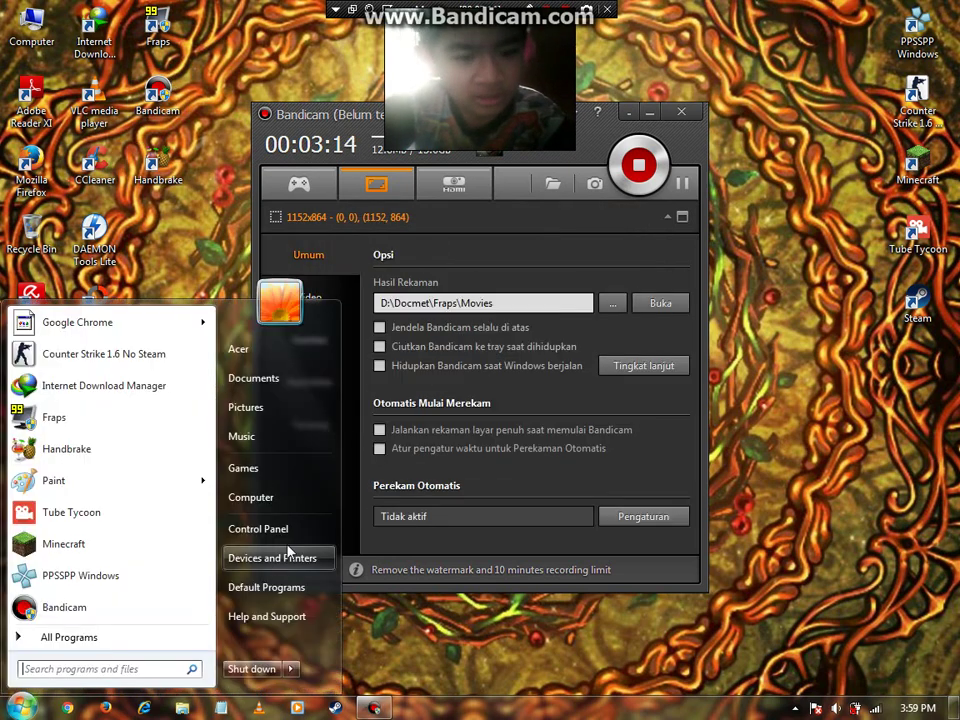
click(256, 531)
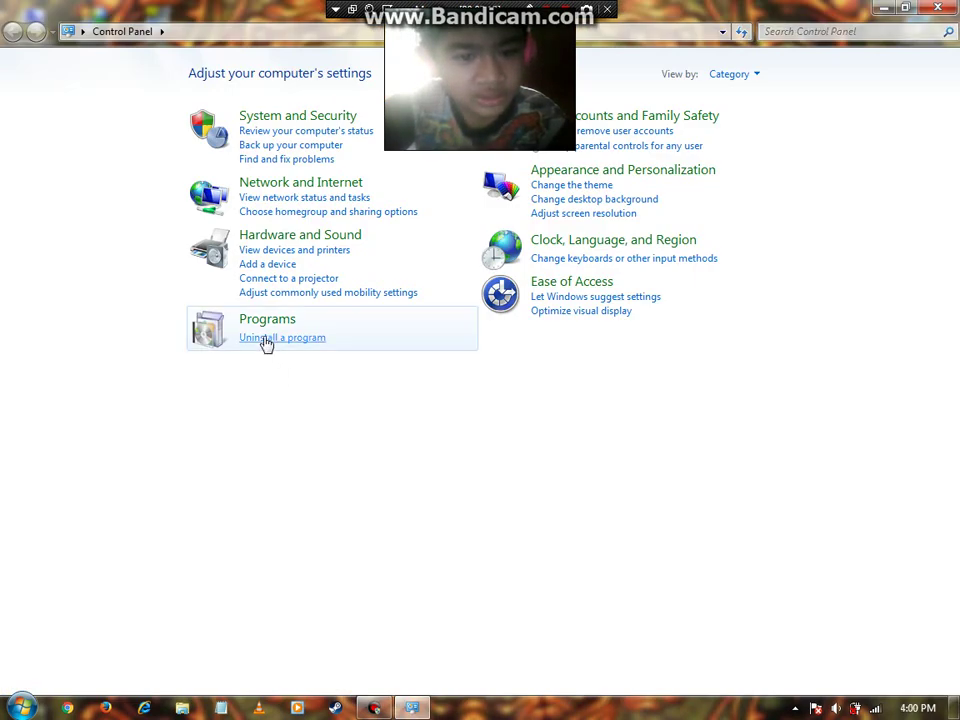
click(266, 339)
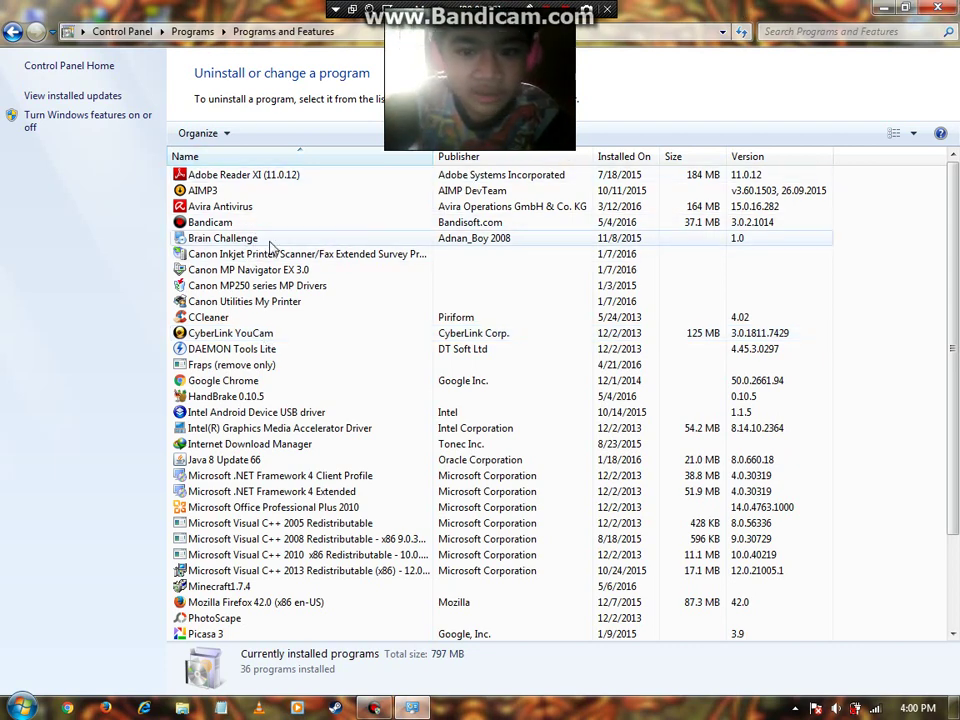
click(938, 8)
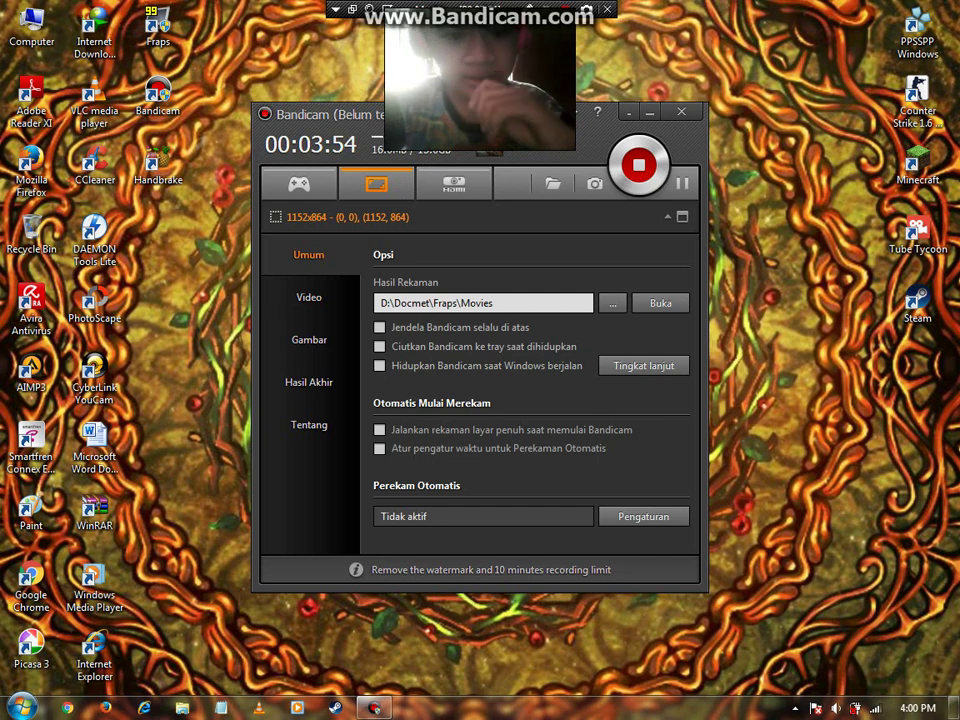
click(321, 388)
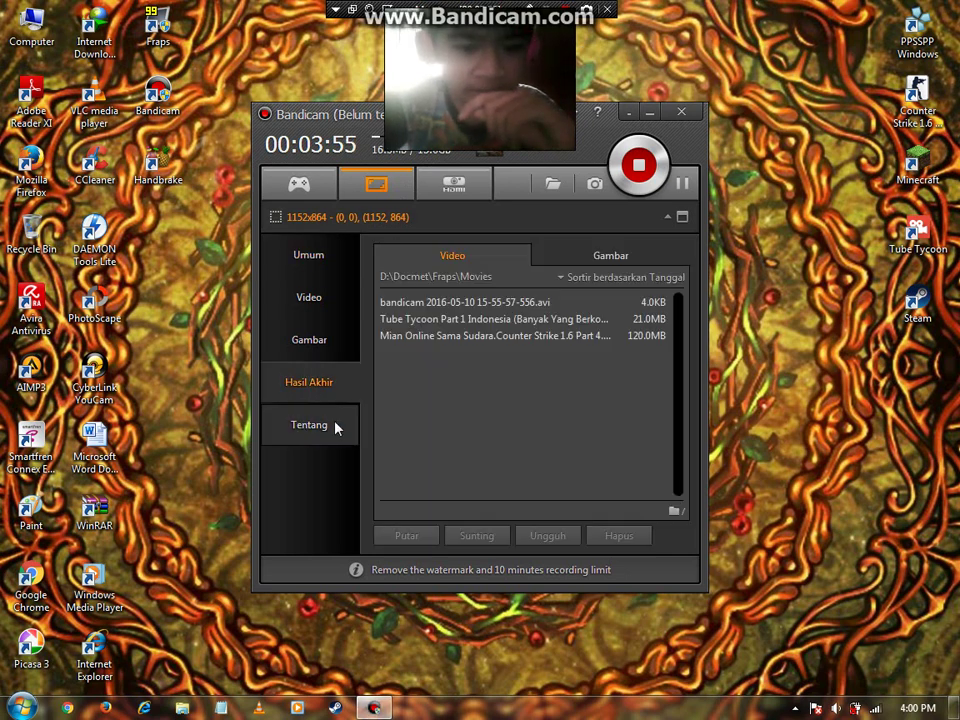
click(335, 425)
click(320, 302)
click(320, 345)
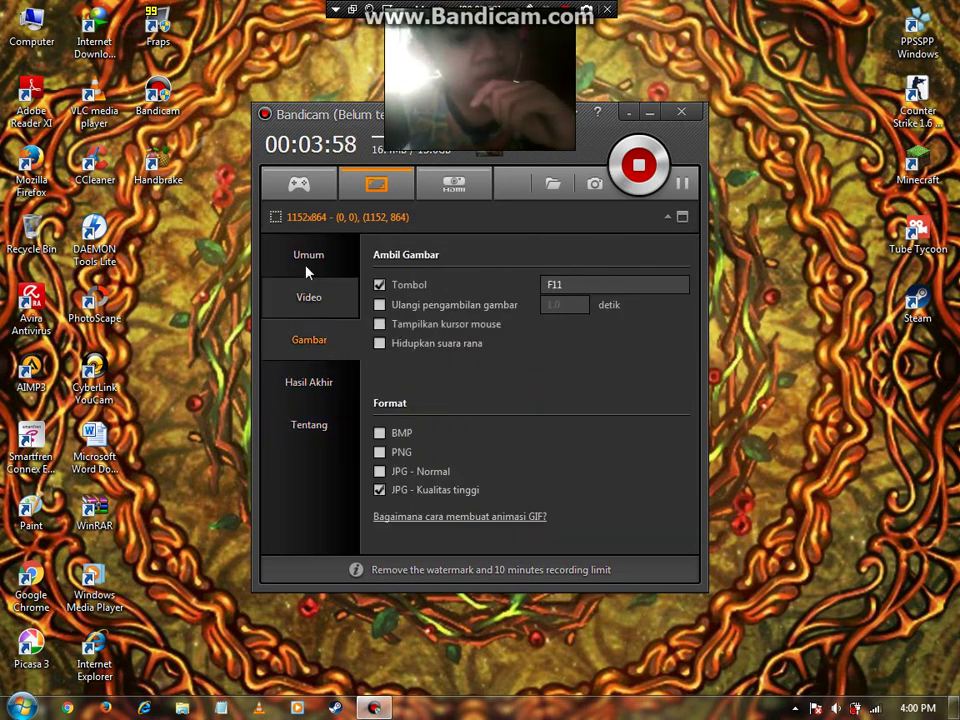
click(308, 268)
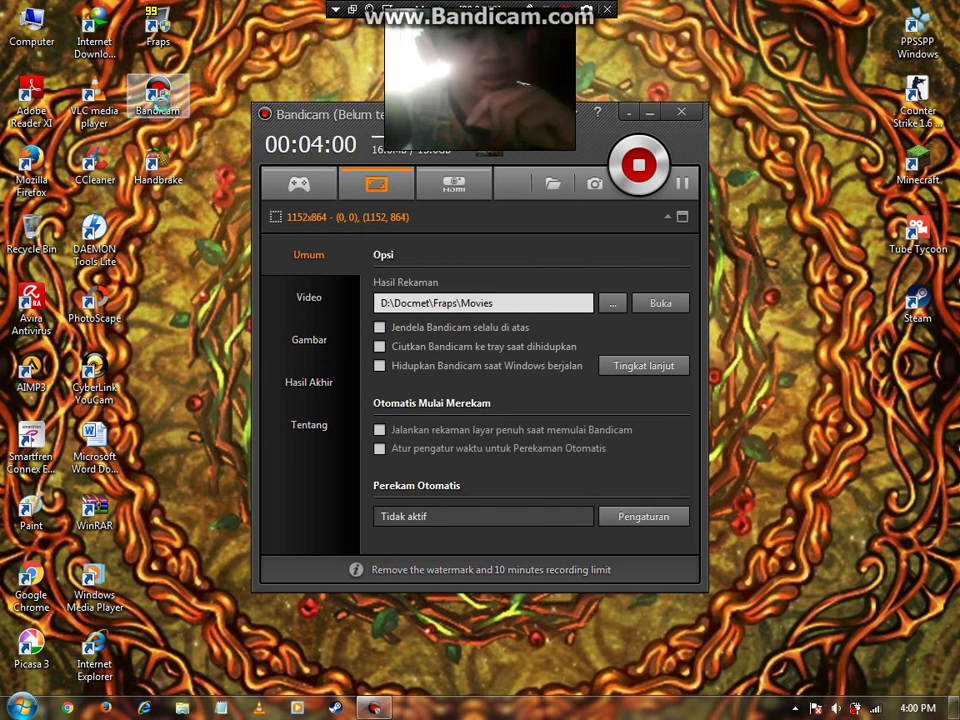
Run Bandicam as administrator from its desktop shortcut.
right_click(162, 105)
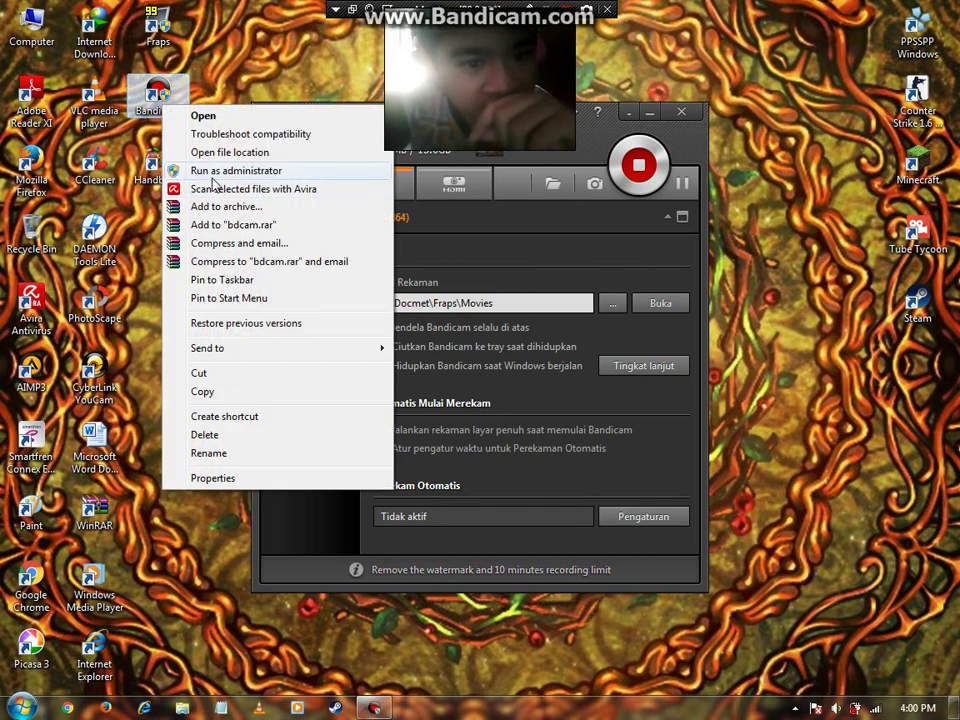
click(300, 170)
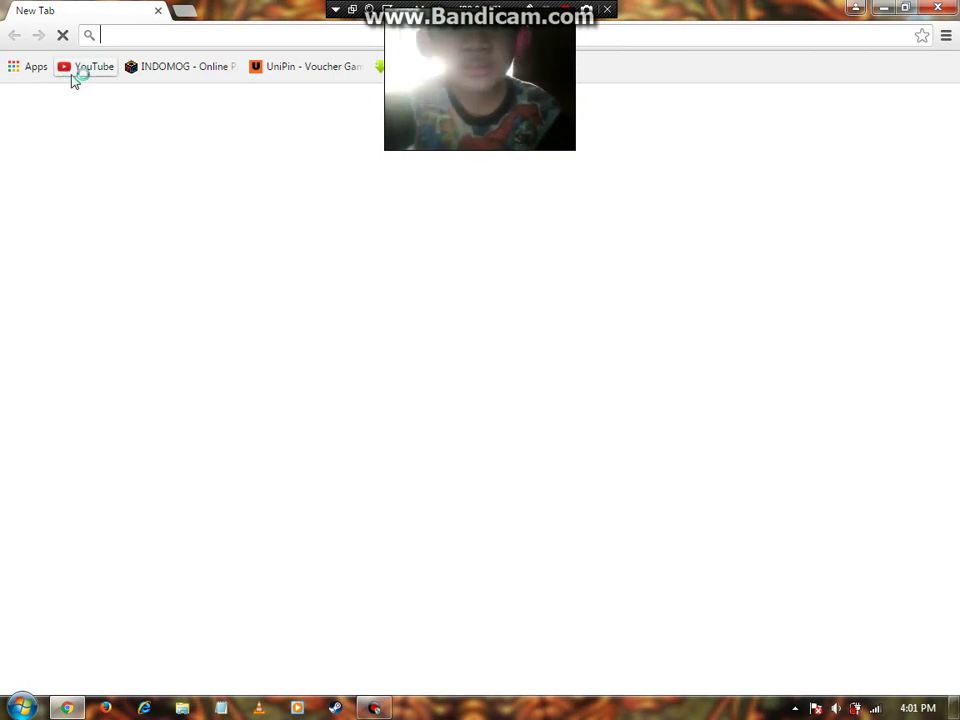
Open the bookmarked YouTube home page in Google Chrome.
click(76, 68)
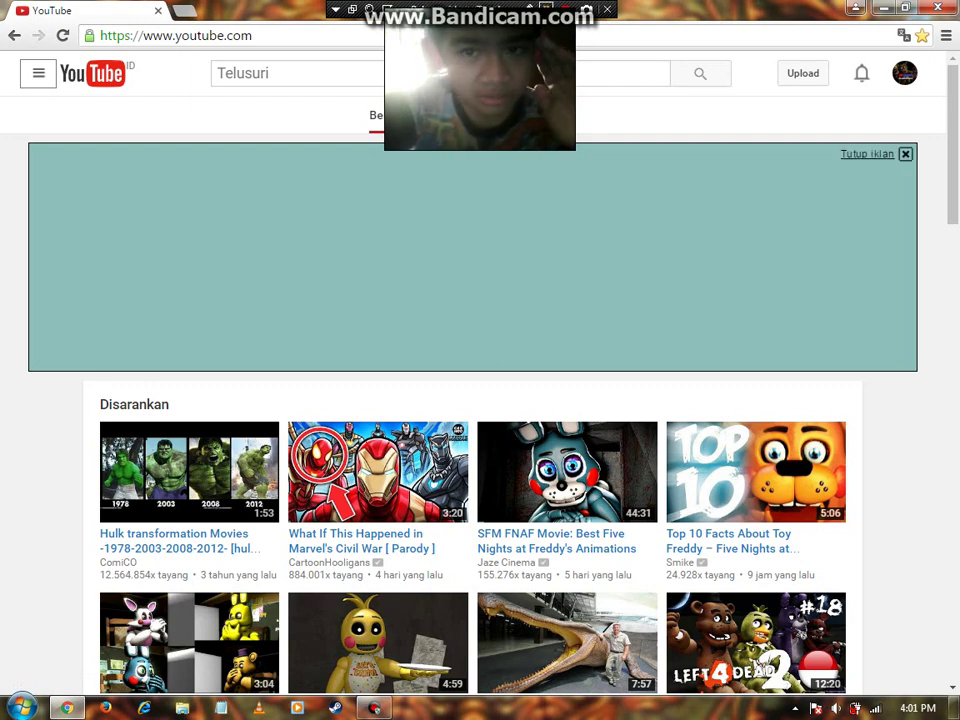
Open the Dragon RexBay YouTube channel and look through the uploads and popular videos on its home page.
click(550, 276)
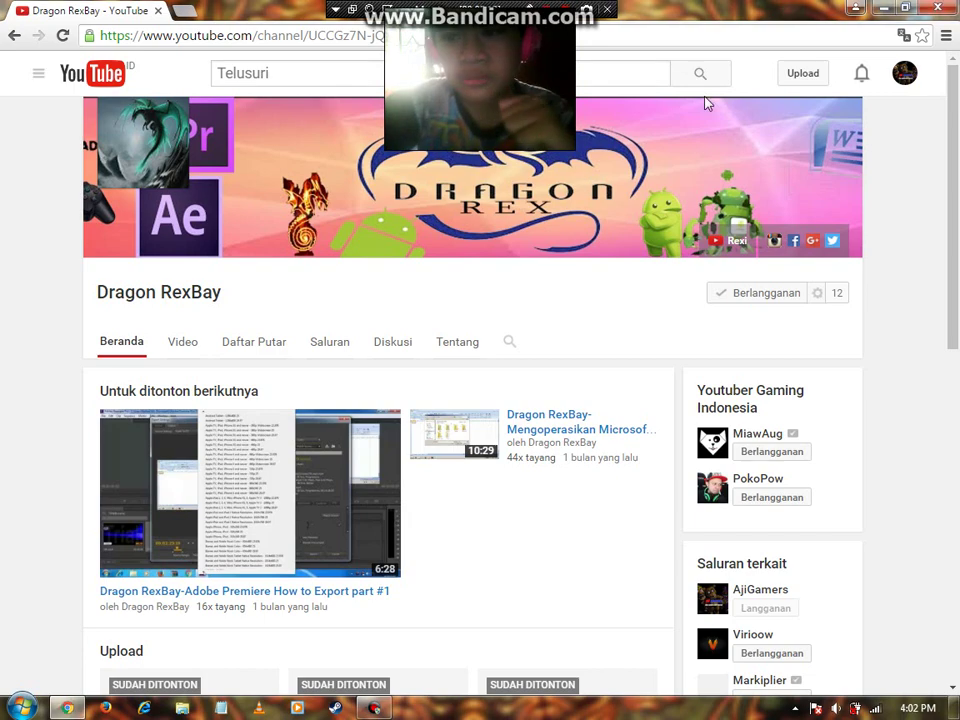
scroll(590, 253, down, 2)
scroll(590, 255, down, 1)
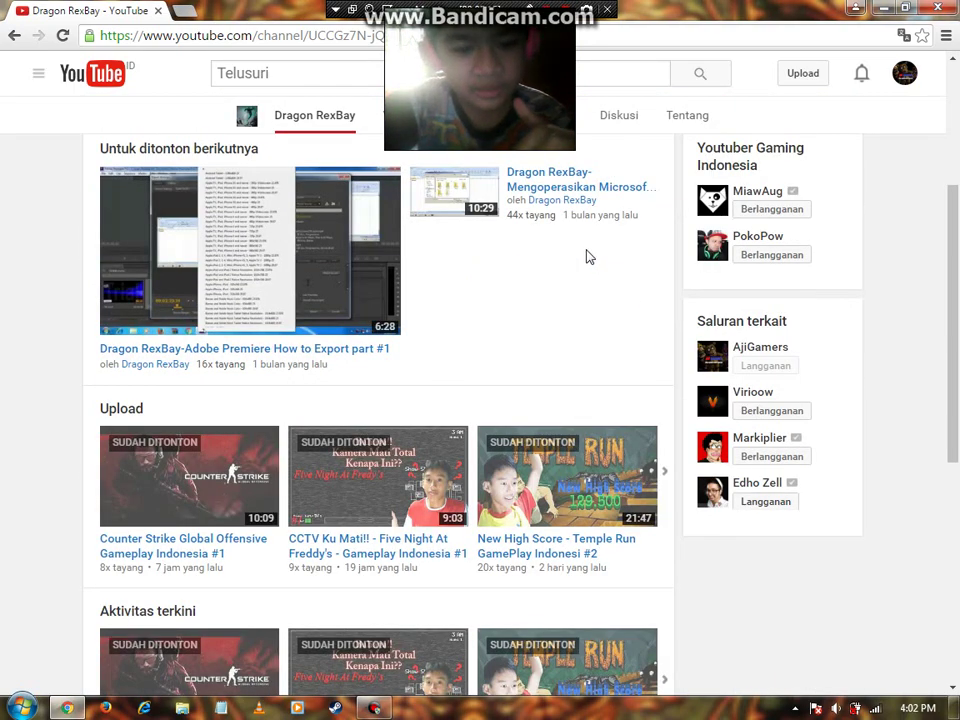
scroll(590, 257, down, 5)
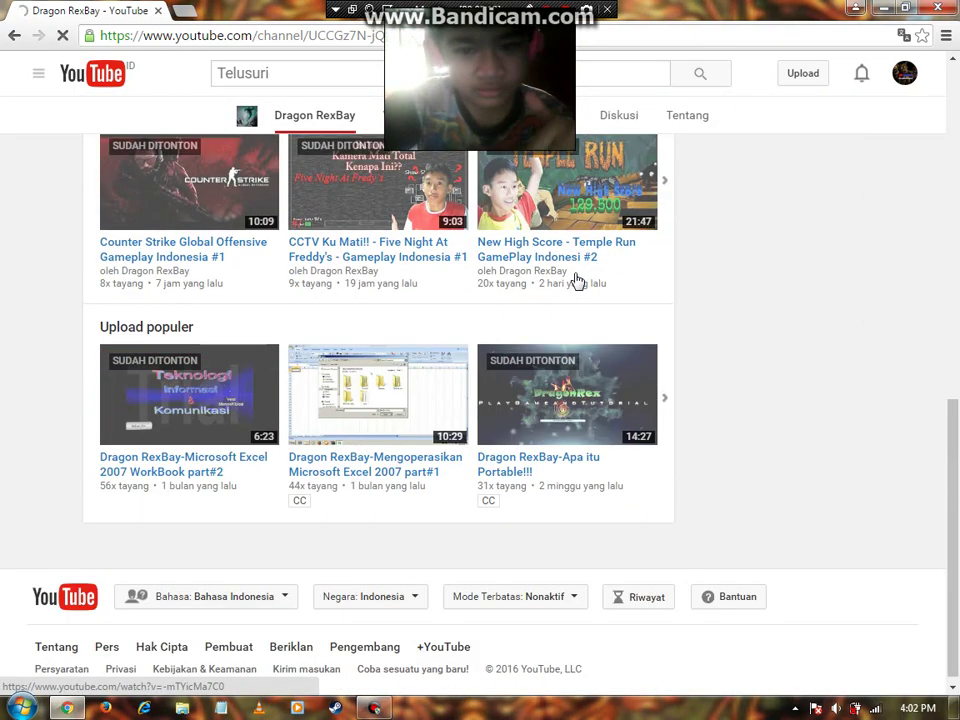
scroll(356, 317, up, 4)
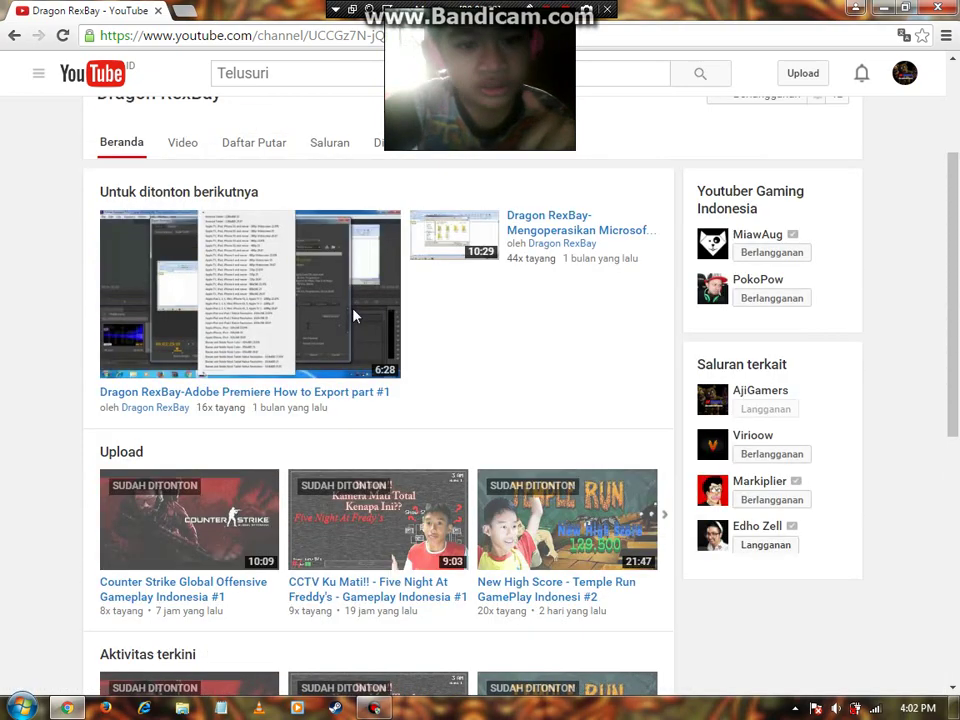
scroll(356, 317, up, 2)
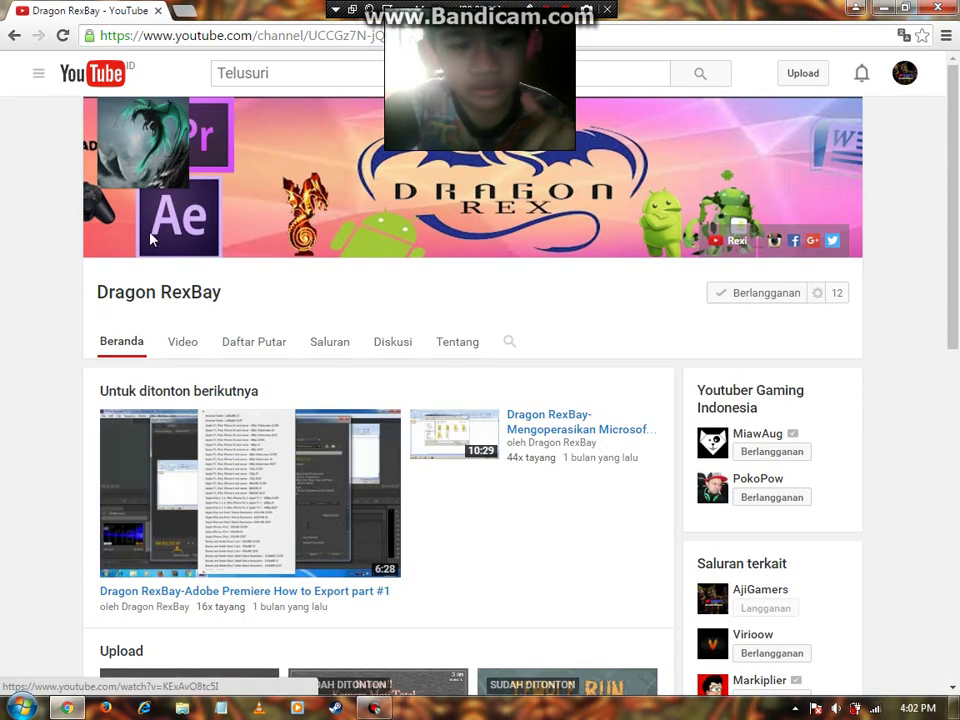
Open the video "Apa Itu - Bandicam!" from the channel's uploads, and minimize the browser to return to Bandicam.
click(183, 350)
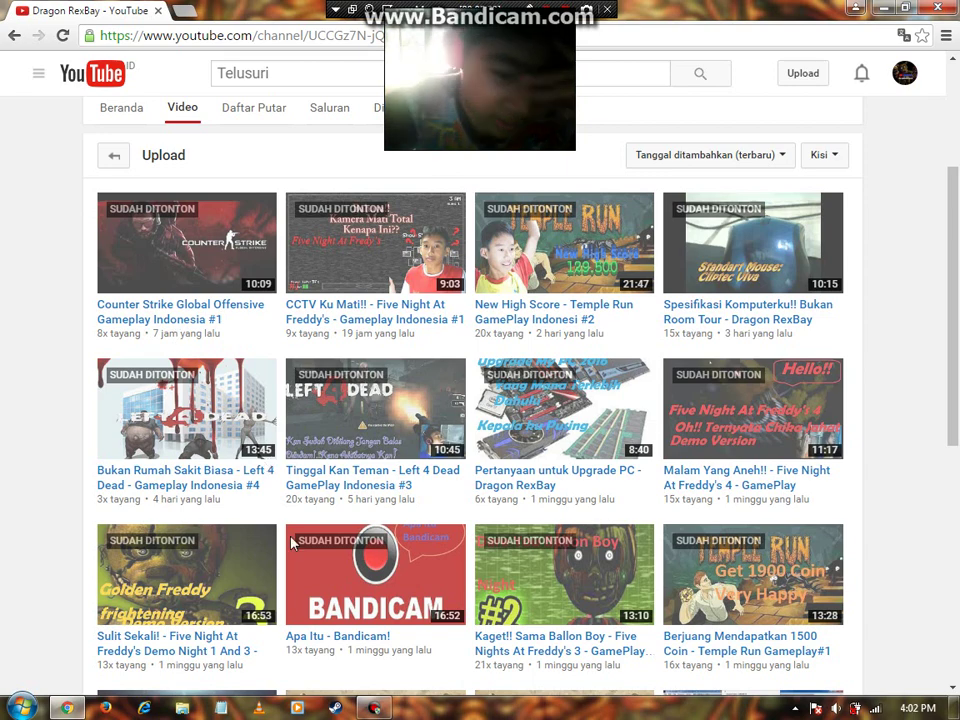
scroll(375, 625, down, 1)
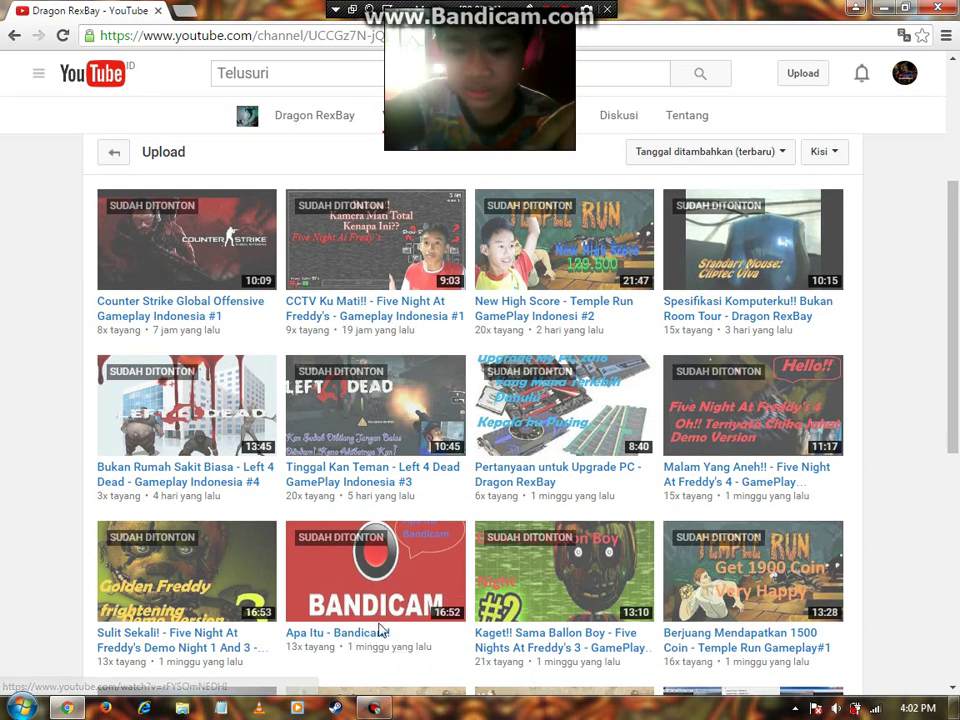
click(390, 642)
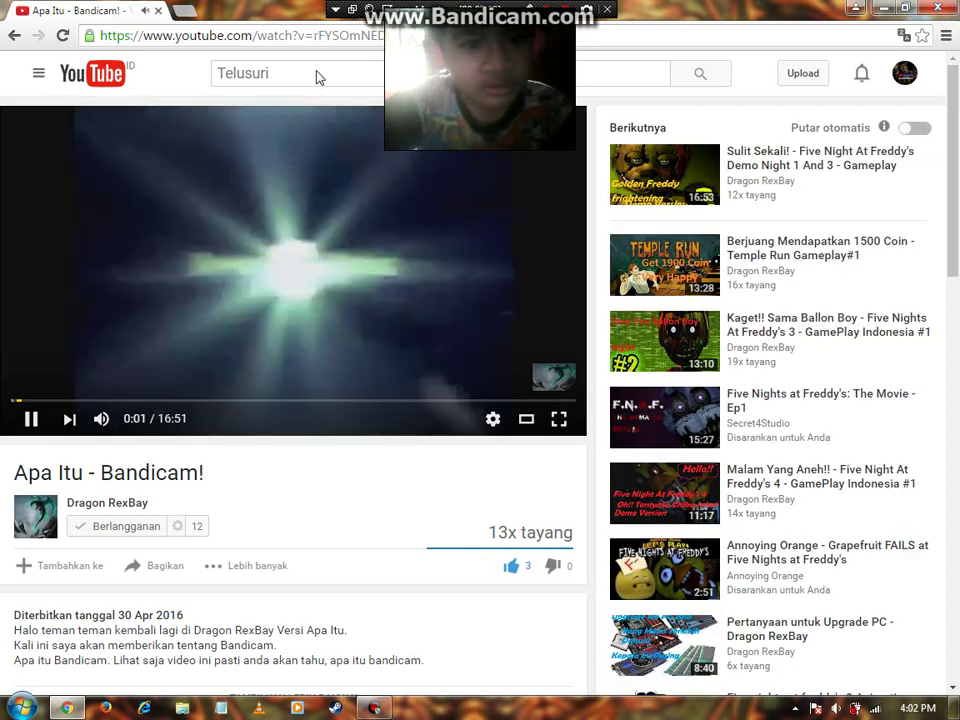
click(317, 71)
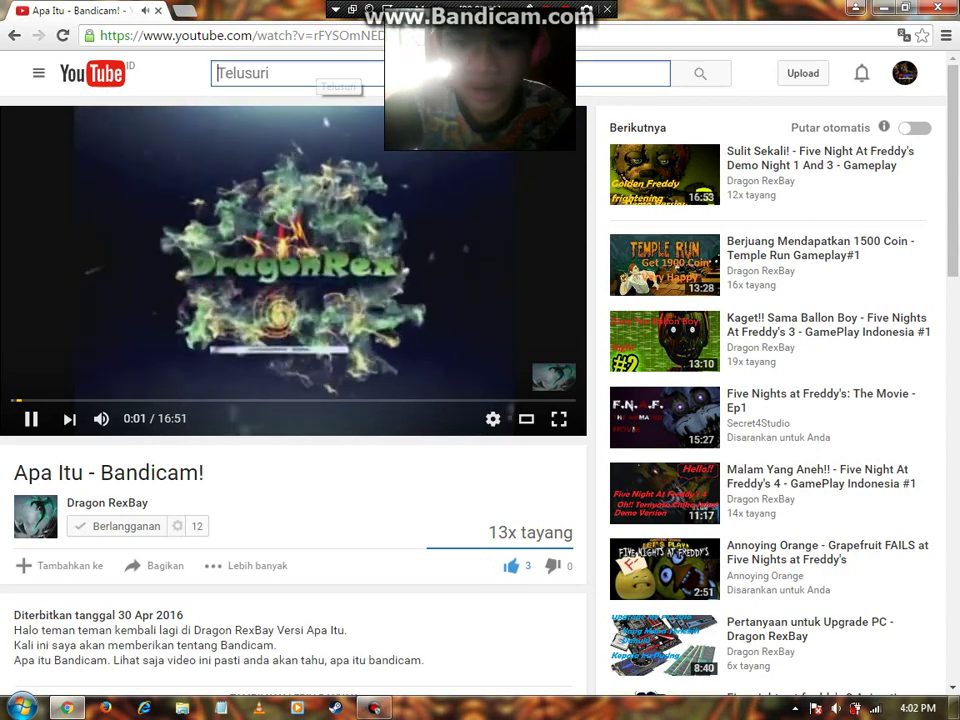
key(super+Down)
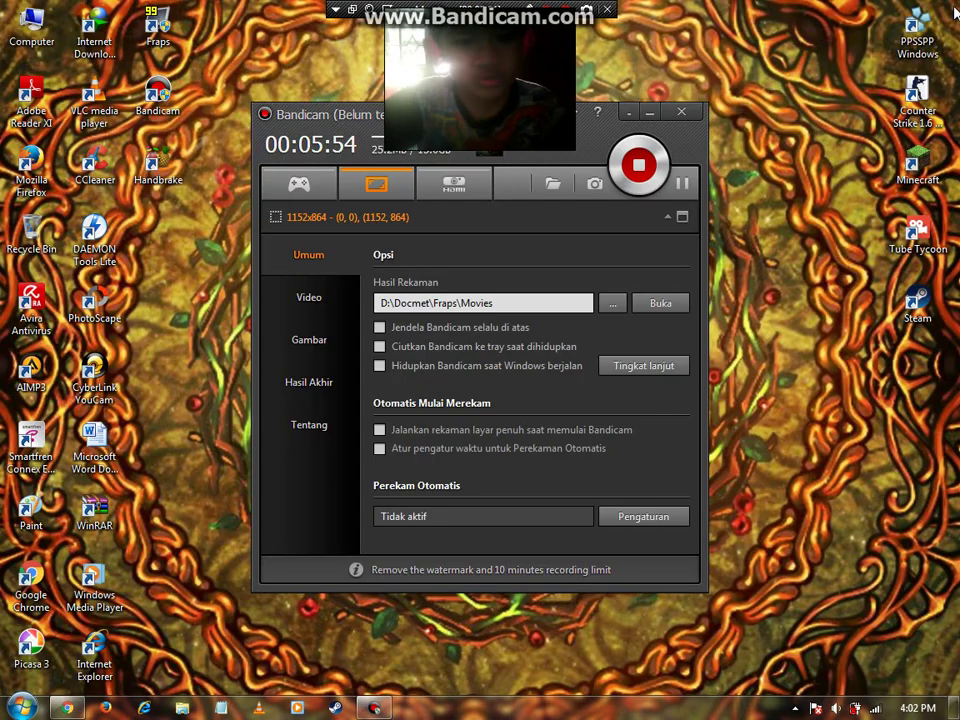